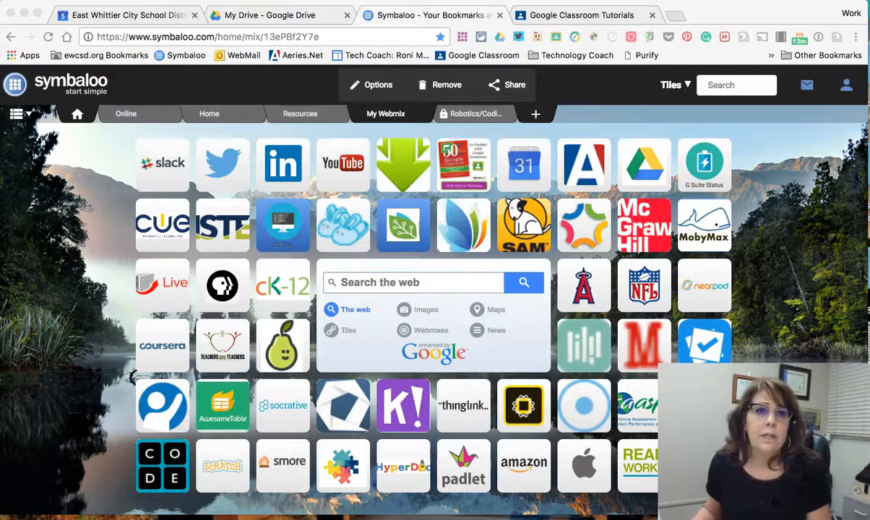
- Open the Chrome Web Store from the browser's apps page and view its Extensions and Apps categories
left_click(13, 62)
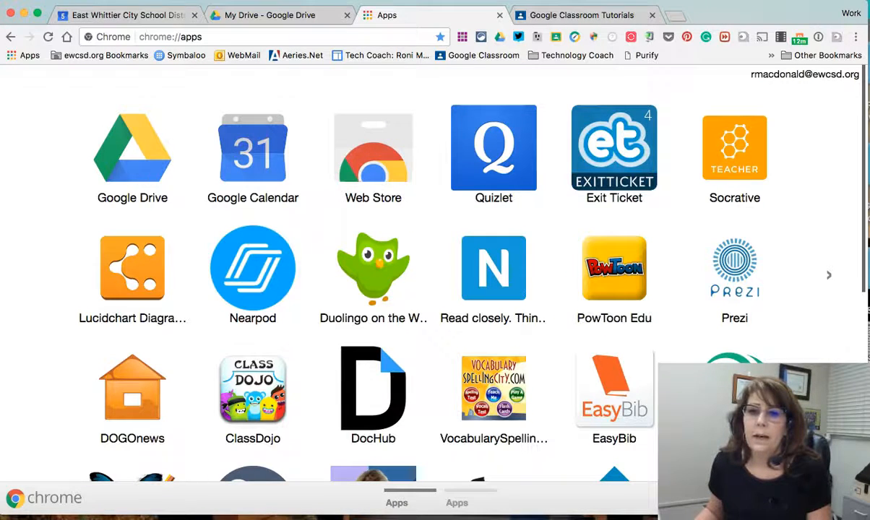
left_click(369, 159)
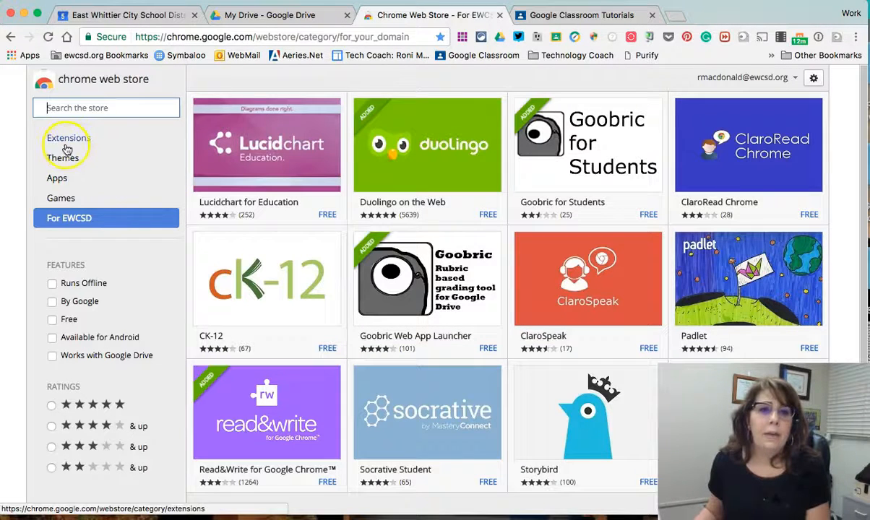
left_click(62, 142)
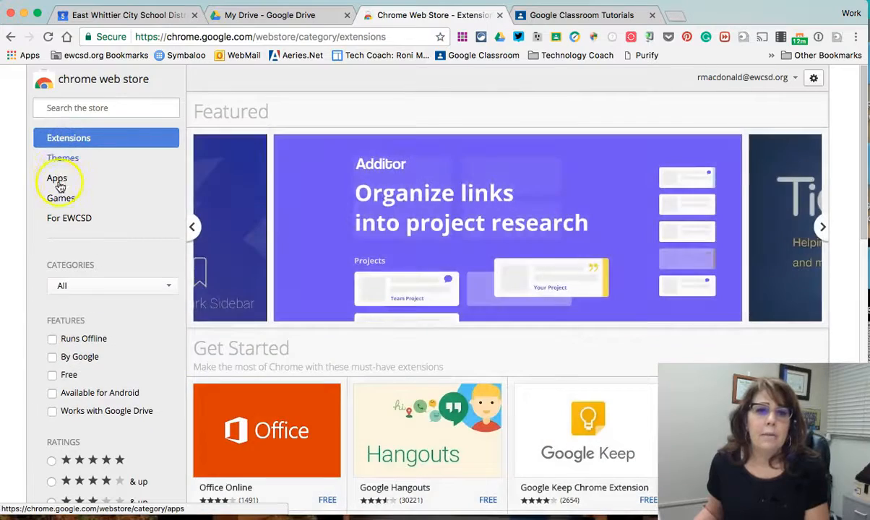
left_click(56, 180)
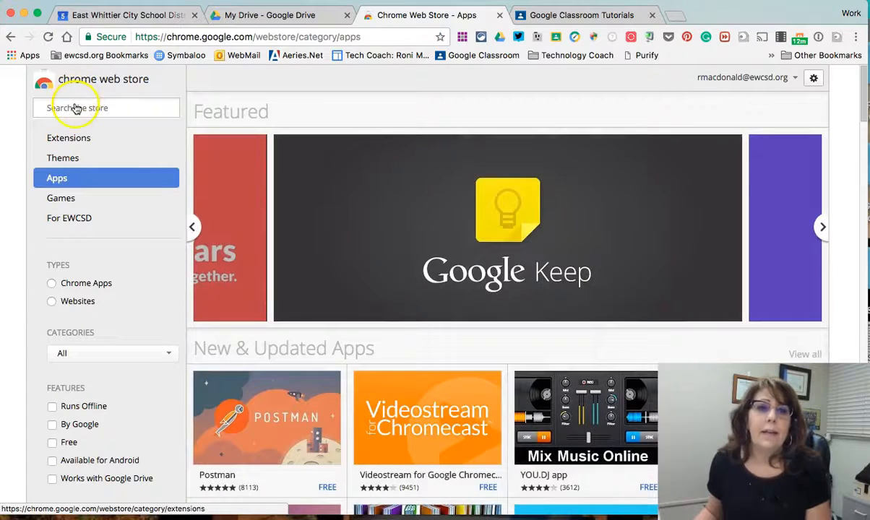
- Search the store for pdf mergy and look over the PDF Mergy entry among the app results
left_click(75, 106)
type("PDF")
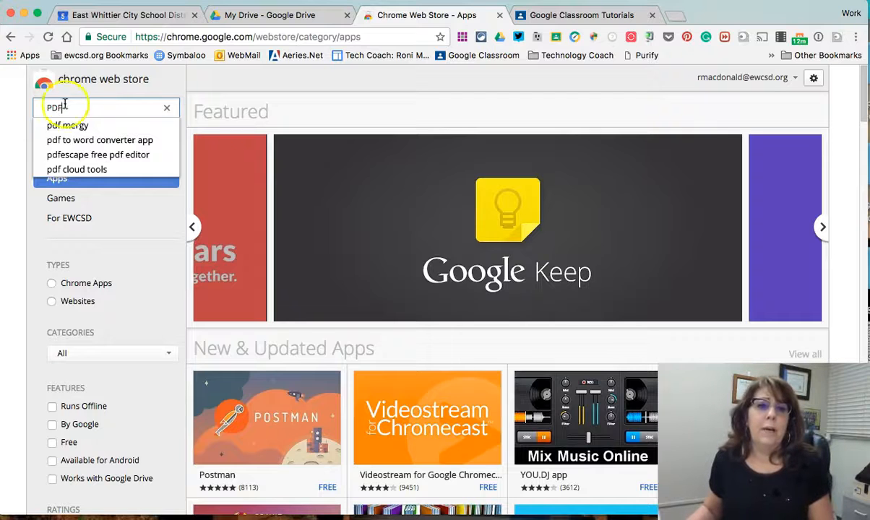
left_click(58, 126)
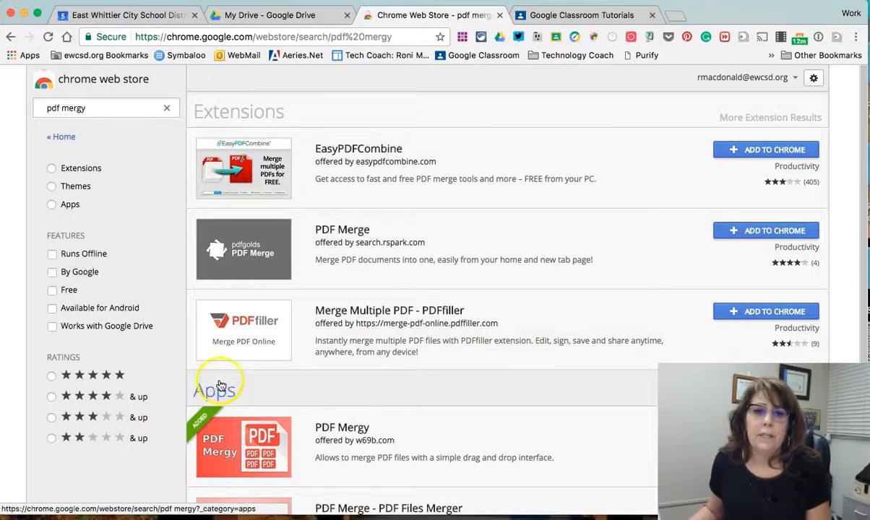
scroll(384, 434, "down", 3)
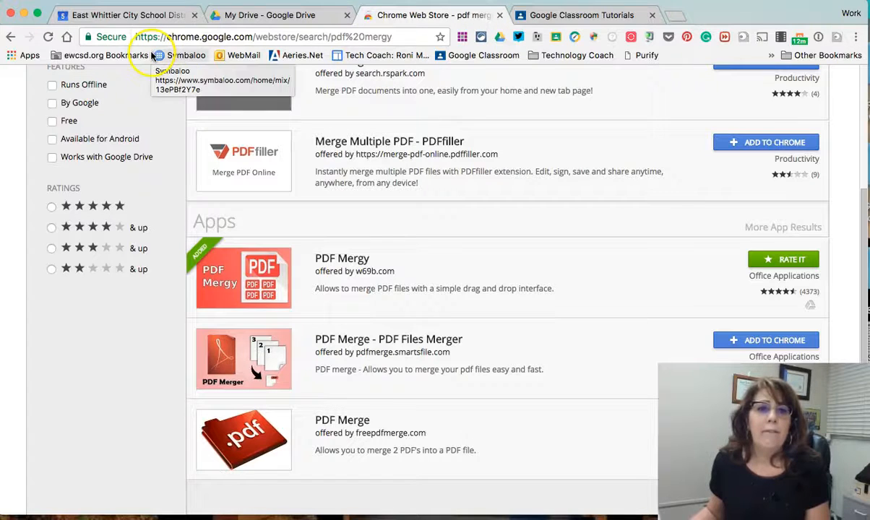
- Return to the browser's apps page, launch PDF Mergy and close the advertisement beside the merge area
left_click(13, 59)
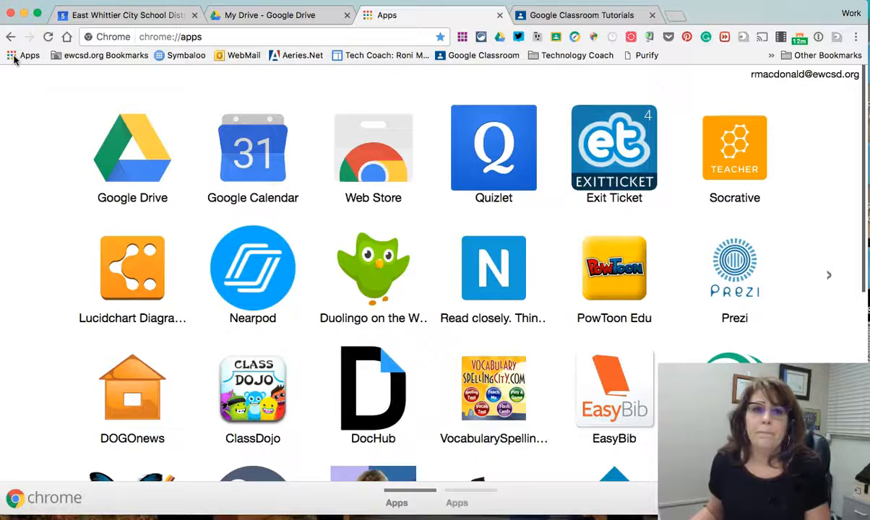
scroll(593, 368, "down", 10)
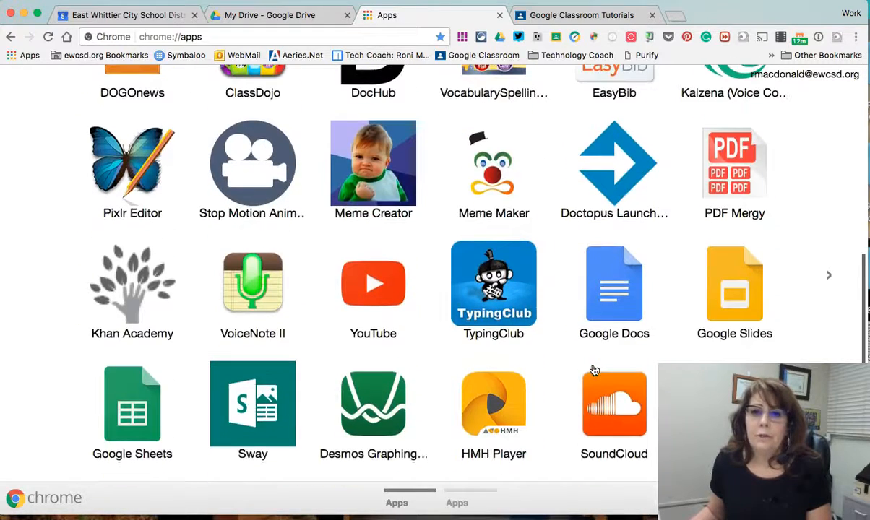
left_click(732, 200)
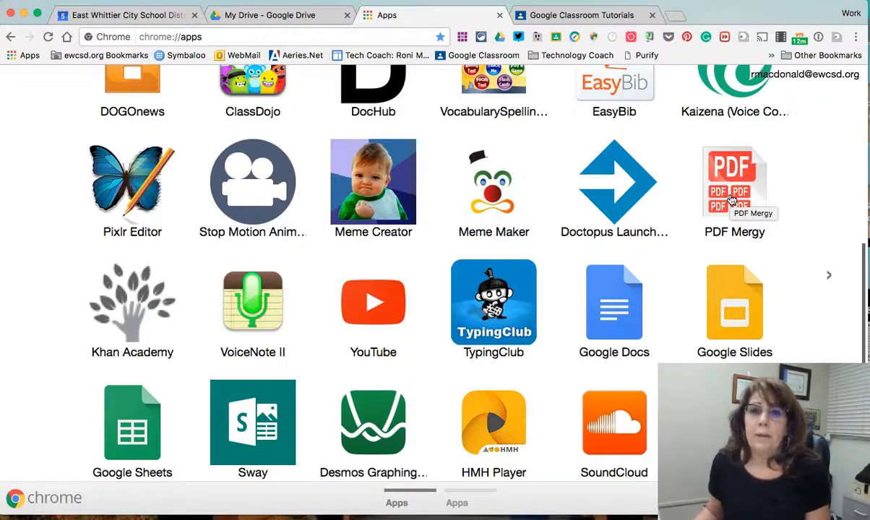
left_click(732, 200)
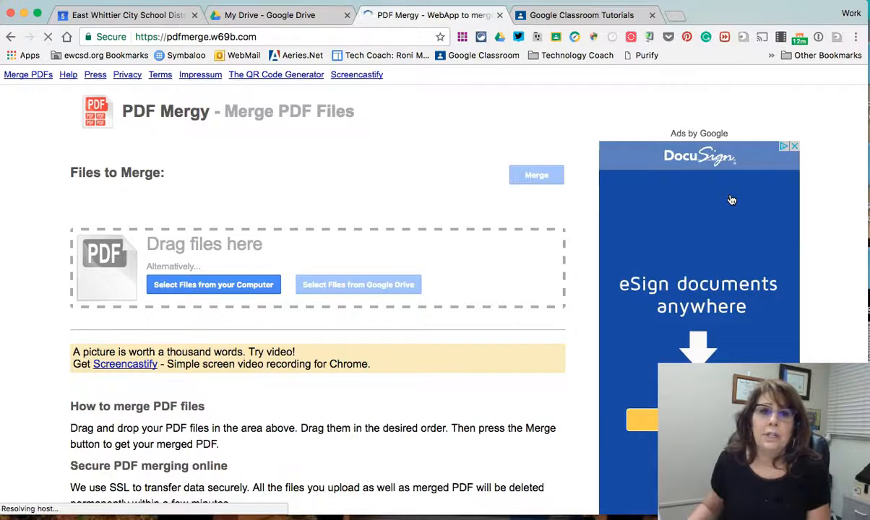
left_click(794, 149)
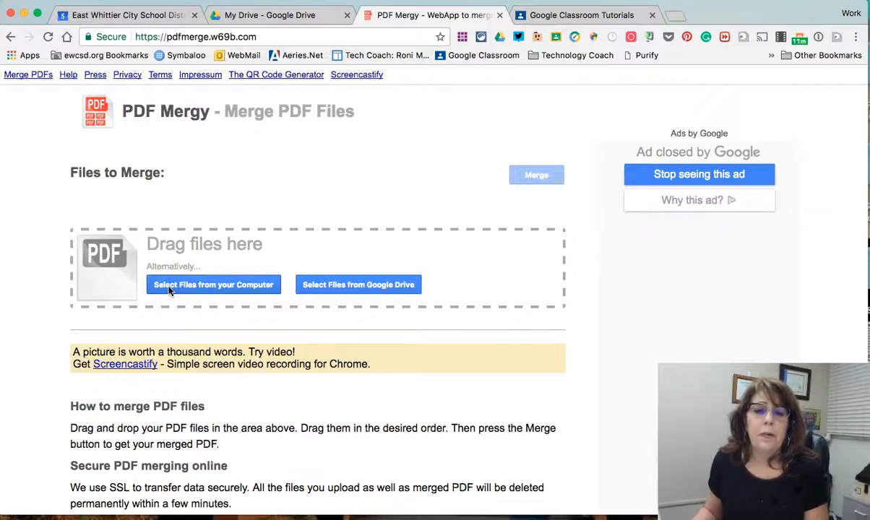
- Choose to add the files to merge from Google Drive and look through the Drive folder list
left_click(357, 287)
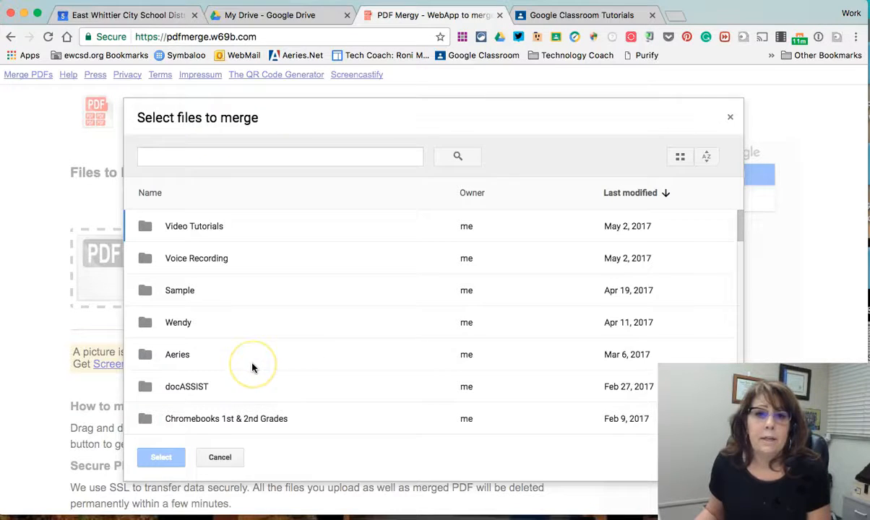
scroll(252, 367, "down", 5)
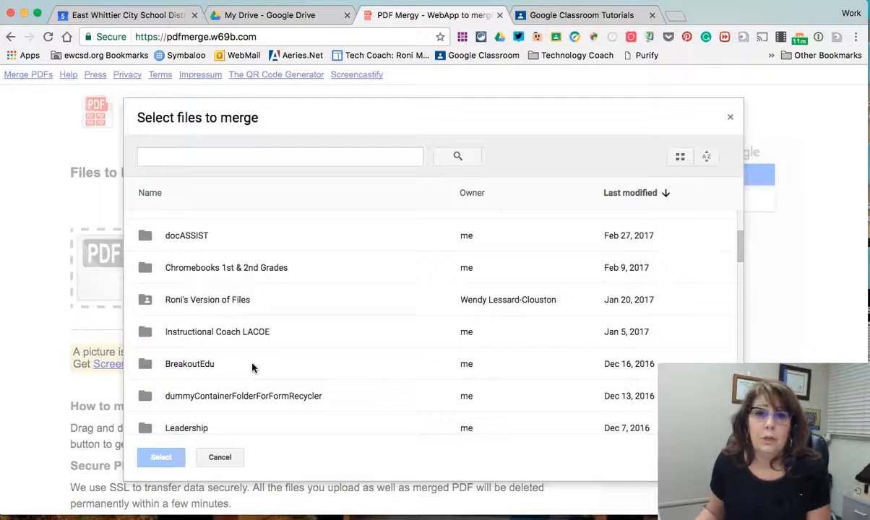
scroll(252, 368, "down", 8)
scroll(253, 368, "down", 3)
scroll(253, 367, "up", 8)
scroll(252, 368, "up", 3)
scroll(252, 367, "down", 4)
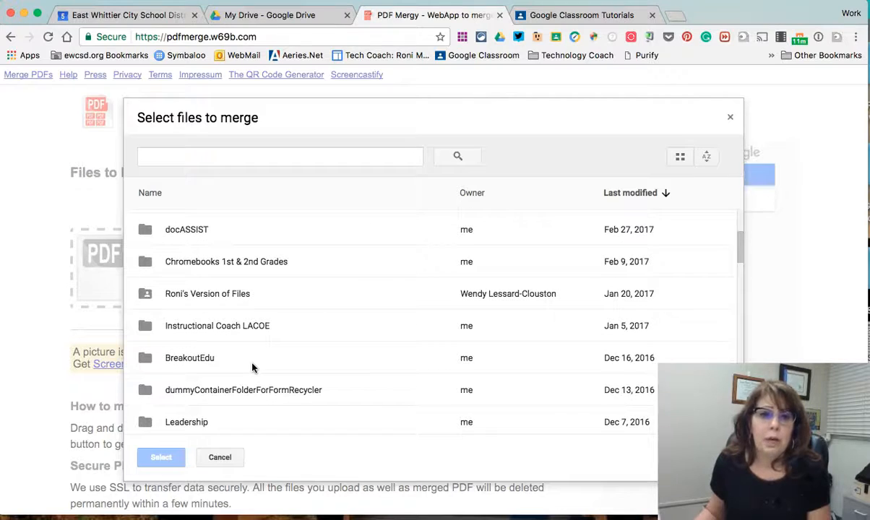
scroll(252, 368, "up", 5)
scroll(252, 368, "down", 7)
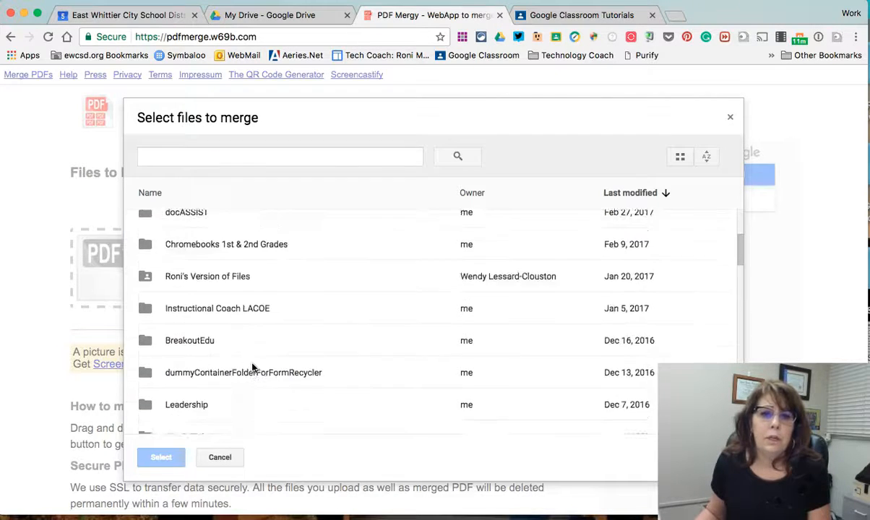
- Search for class, open the Classroom folder, and go into Google Classroom Tutorials and its Should Students Have Choice at School? subfolder
left_click(193, 155)
type("class")
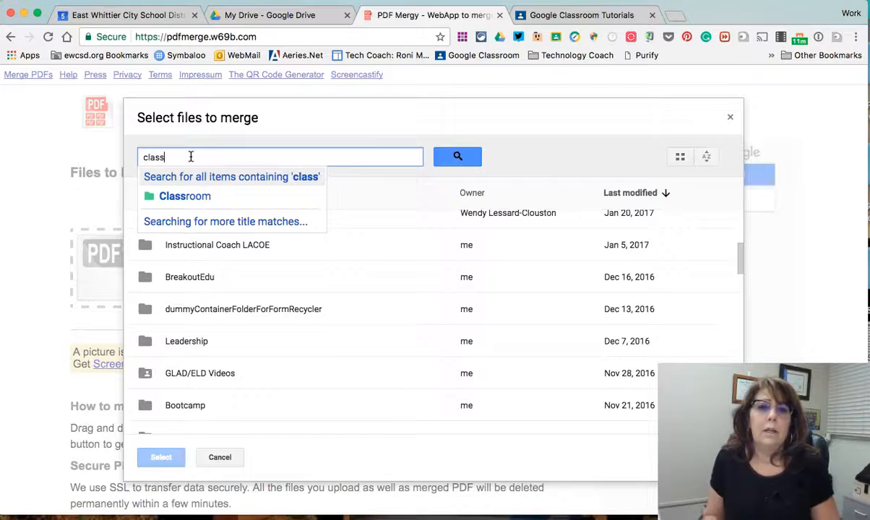
left_click(179, 196)
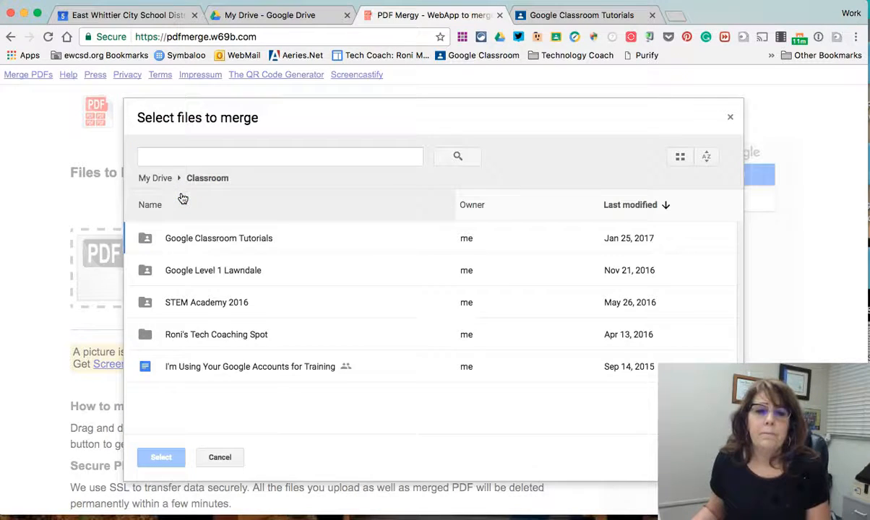
double_click(193, 240)
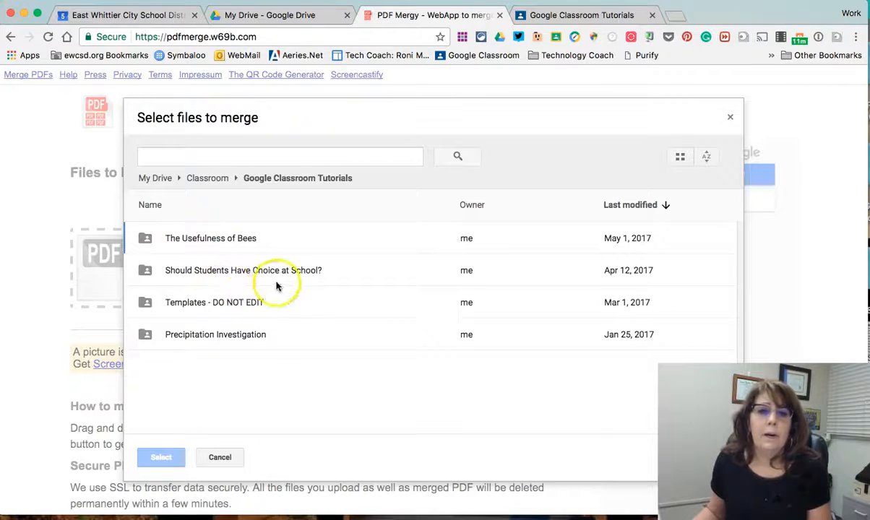
double_click(189, 273)
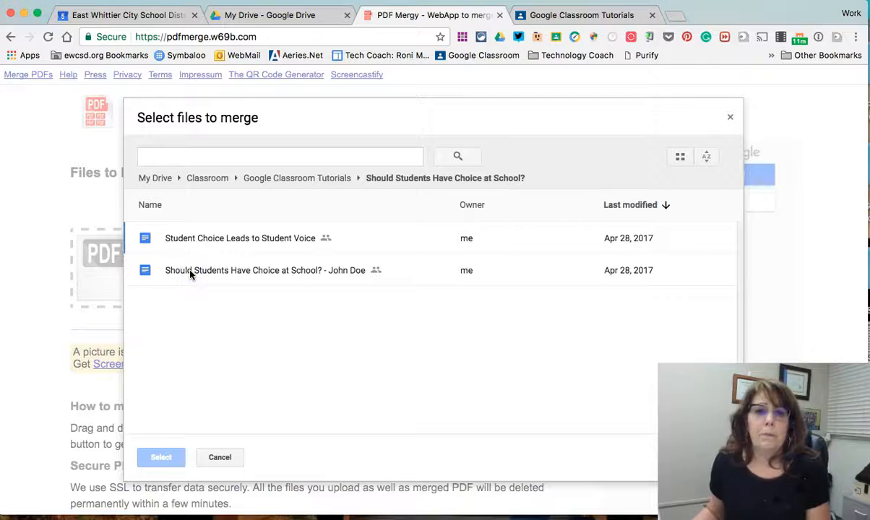
left_click(245, 241)
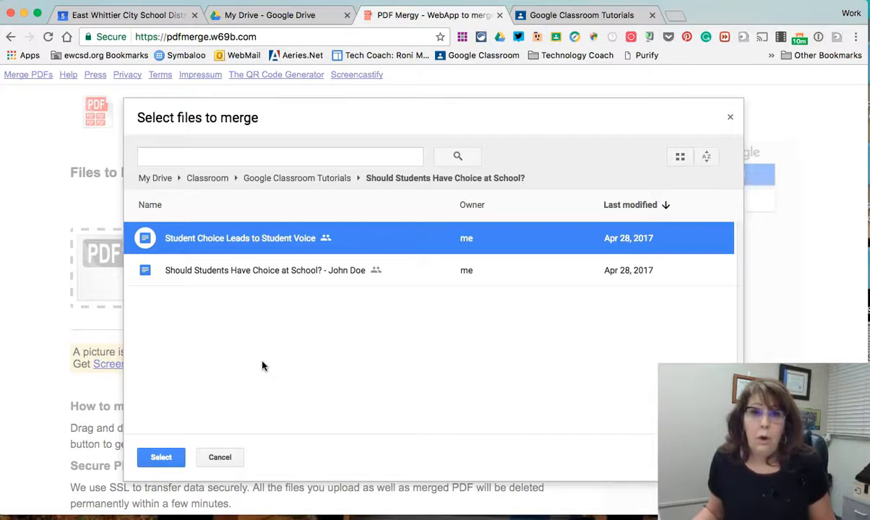
left_click(215, 270, "shift")
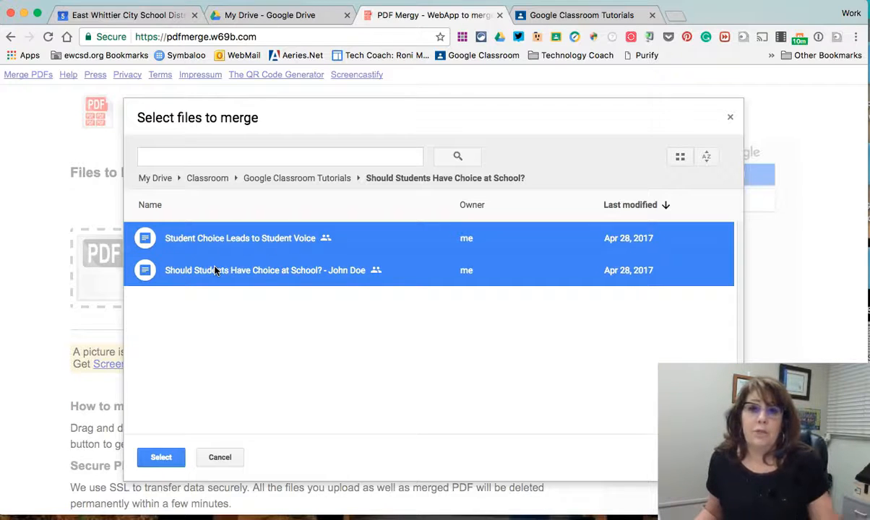
left_click(218, 310)
- Add both documents from the Should Students Have Choice at School? folder to the merge list and merge them into one PDF
left_click(213, 240)
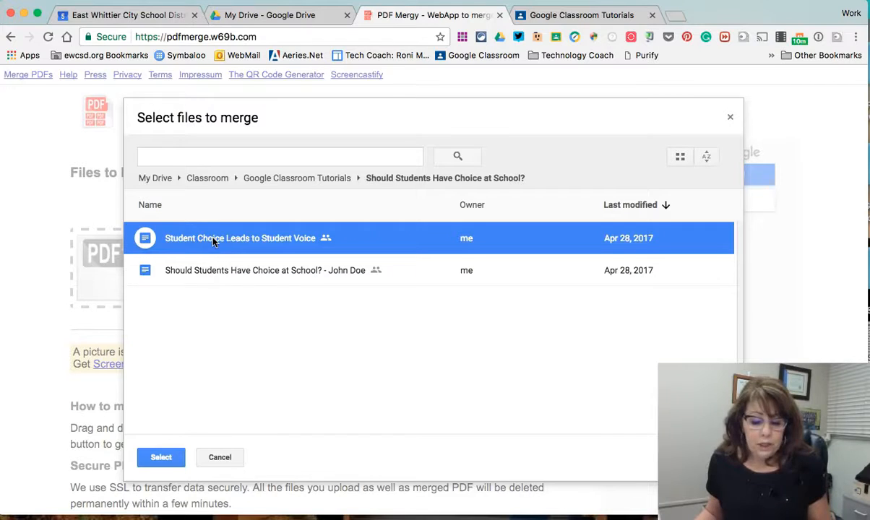
left_click(203, 275)
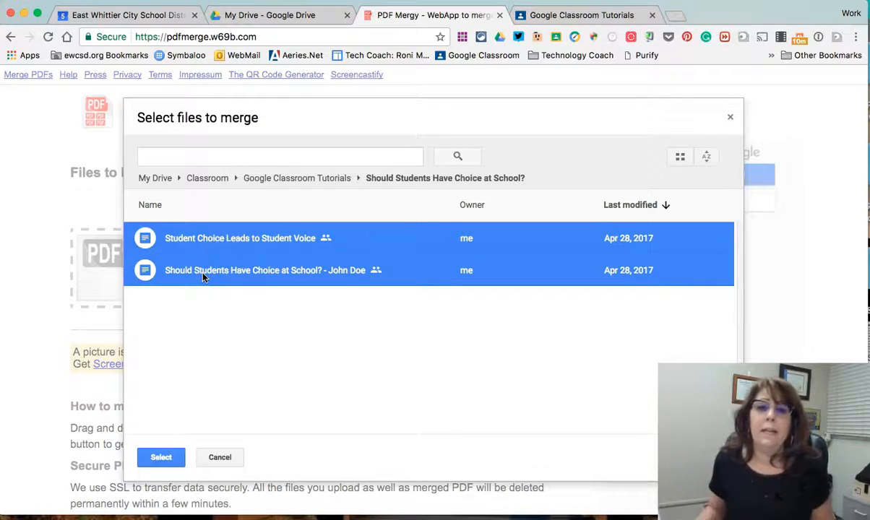
left_click(160, 459)
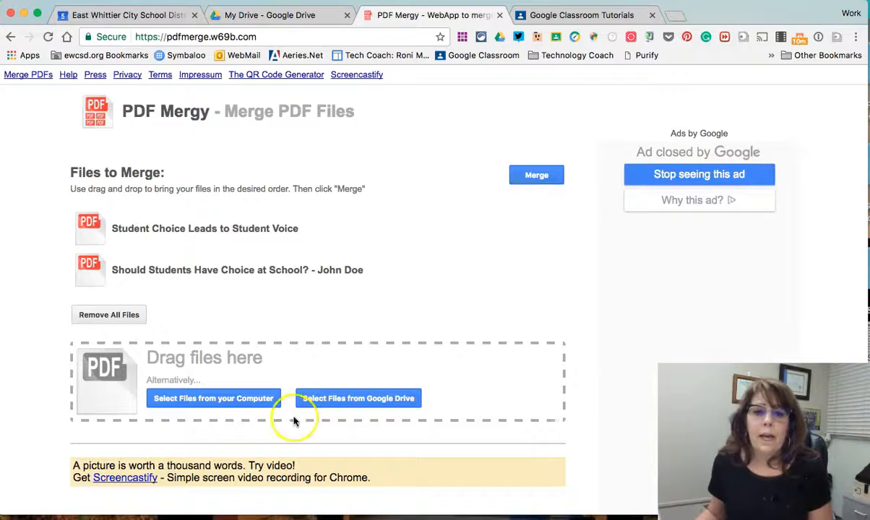
left_click(526, 177)
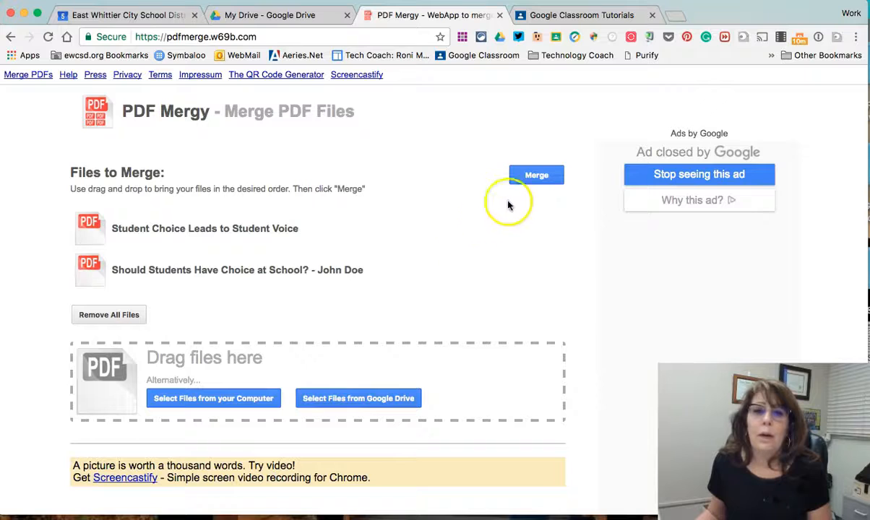
left_click(535, 175)
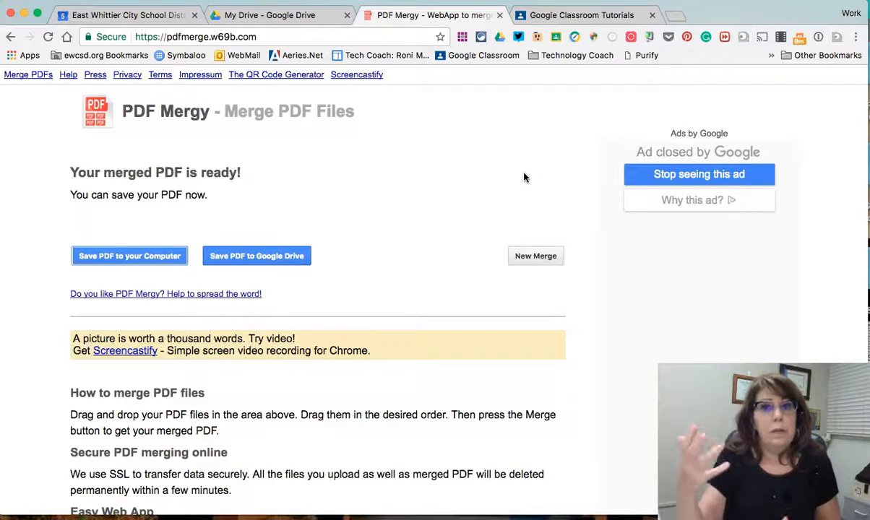
- Save the merged PDF to Google Drive with the file name Demo PDF Mergy (delete me).pdf
left_click(236, 260)
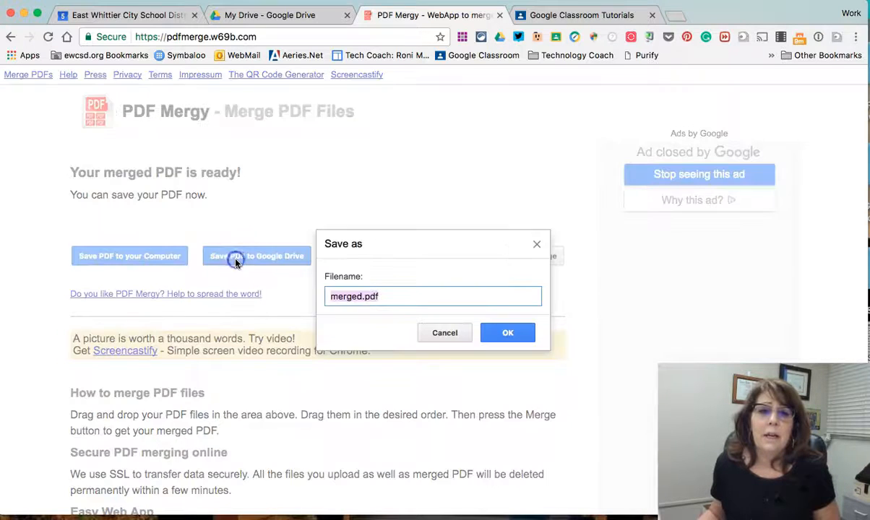
left_click(364, 297)
key("BackSpace")
key("BackSpace")
key("BackSpace")
key("BackSpace")
key("BackSpace")
key("BackSpace")
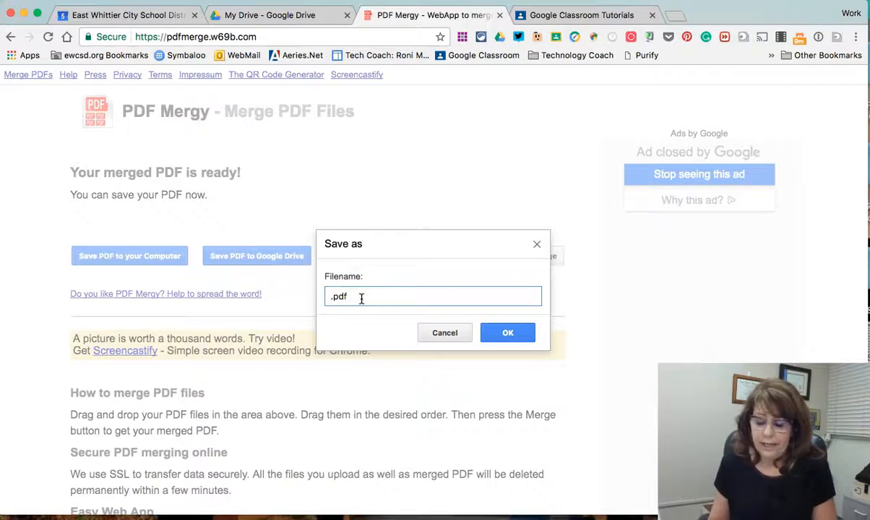
type("Demo ")
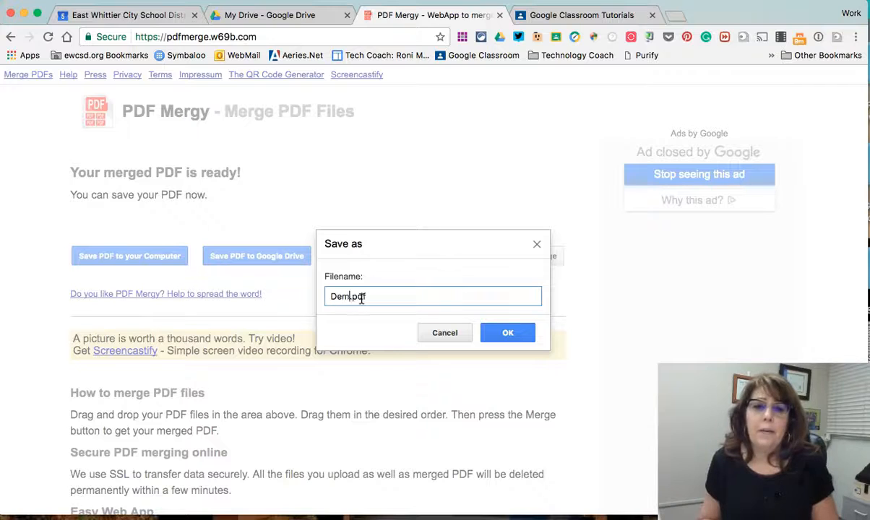
type("PDF")
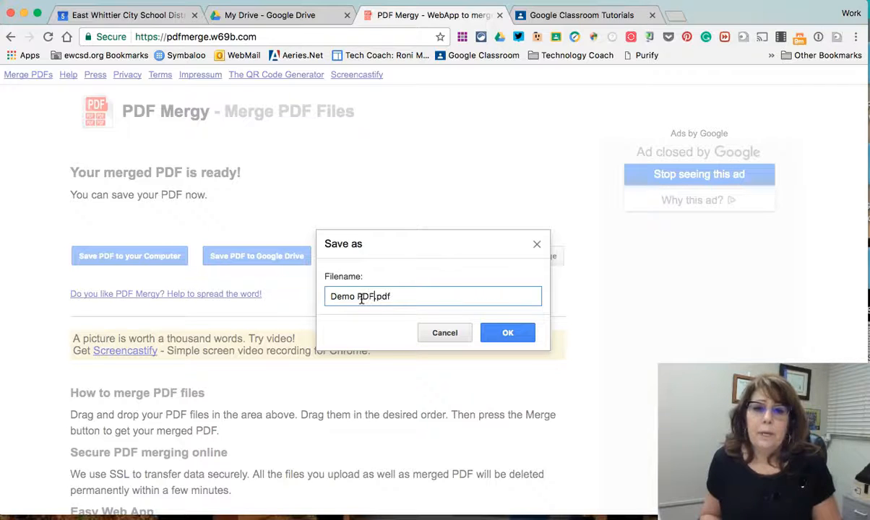
type(" Mergy (delete me)")
left_click(492, 344)
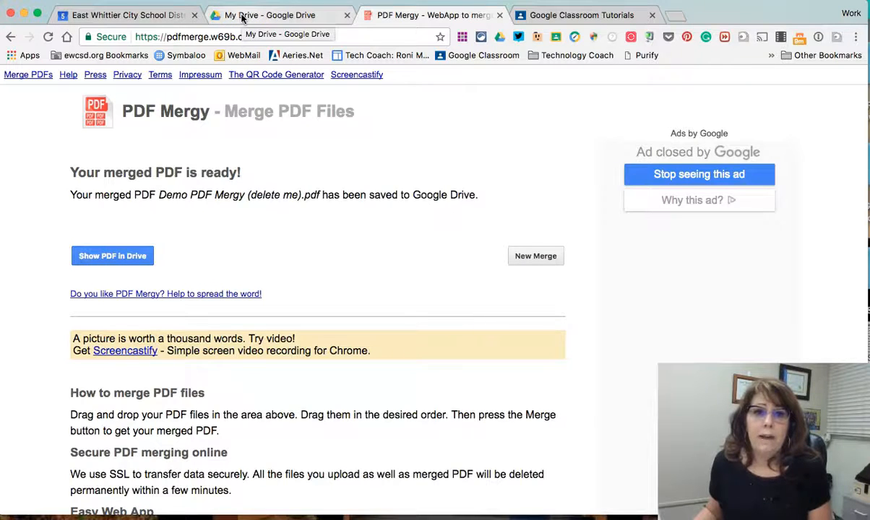
- Glance at My Drive, return to PDF Mergy and show the saved merged PDF in Drive
left_click(242, 16)
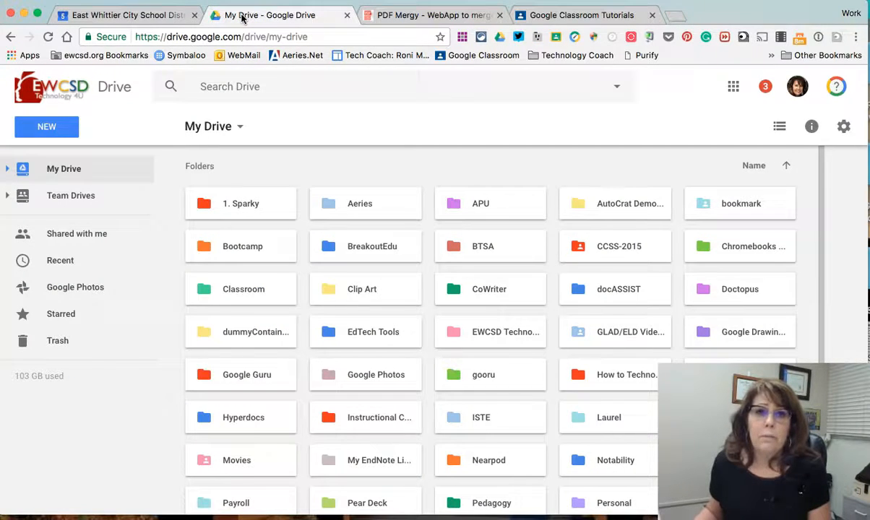
left_click(388, 17)
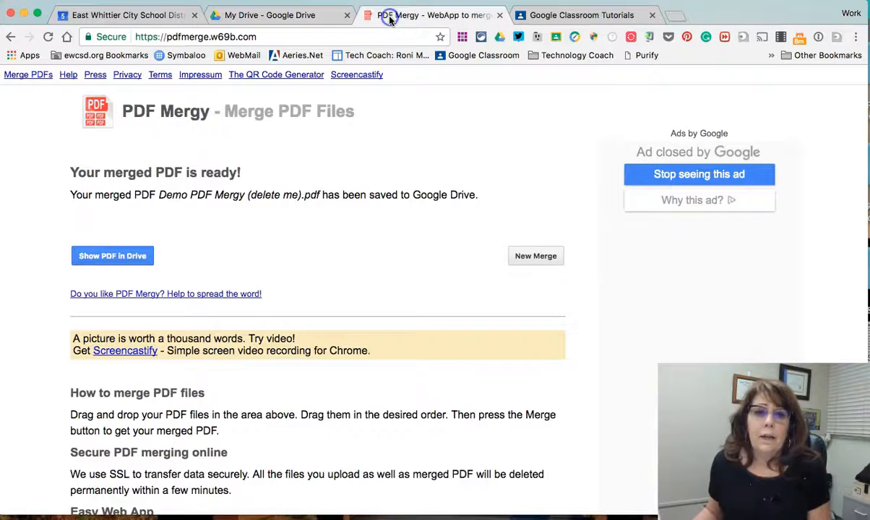
left_click(93, 261)
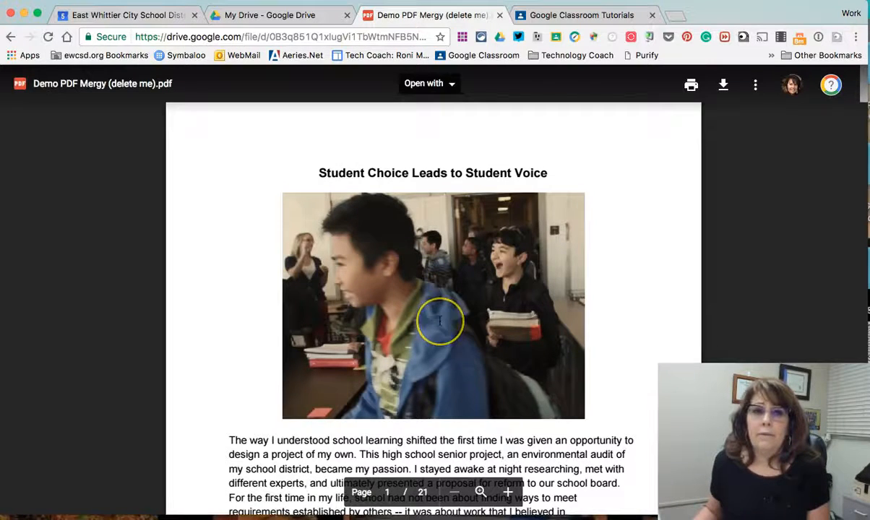
- Look through the first document in the merged PDF, including its rubric ratings and comments, to the end of page 14
scroll(441, 320, "down", 2)
scroll(441, 320, "down", 5)
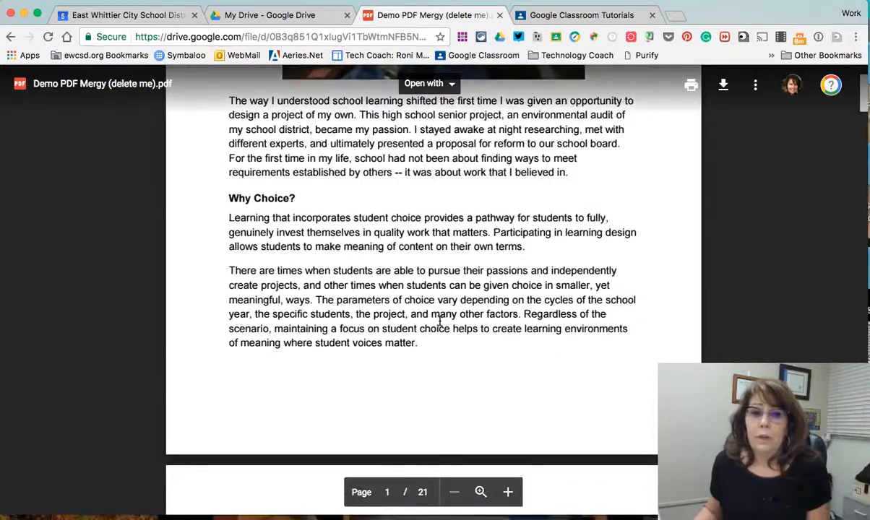
scroll(440, 321, "down", 10)
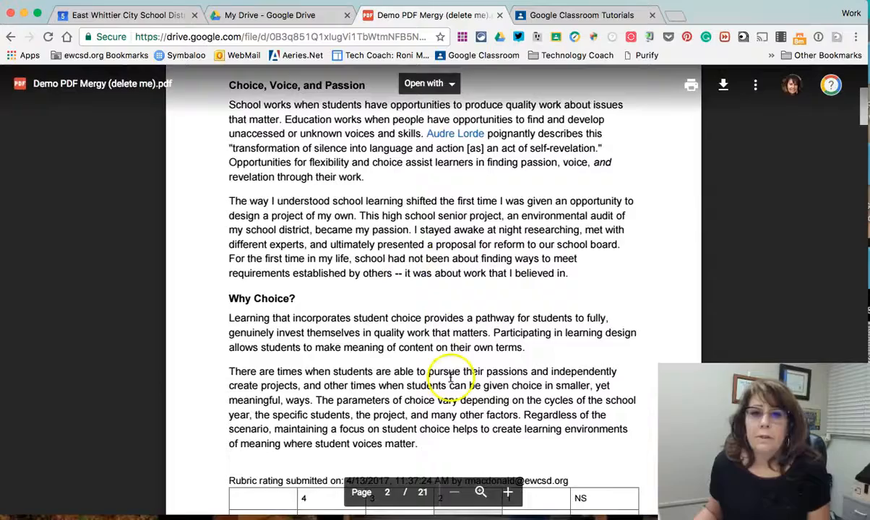
scroll(481, 319, "down", 3)
scroll(480, 321, "down", 20)
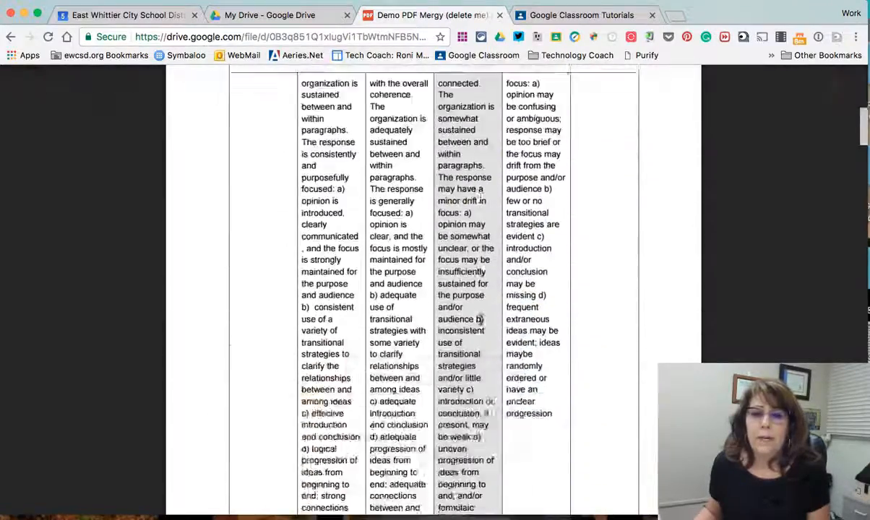
scroll(481, 321, "down", 20)
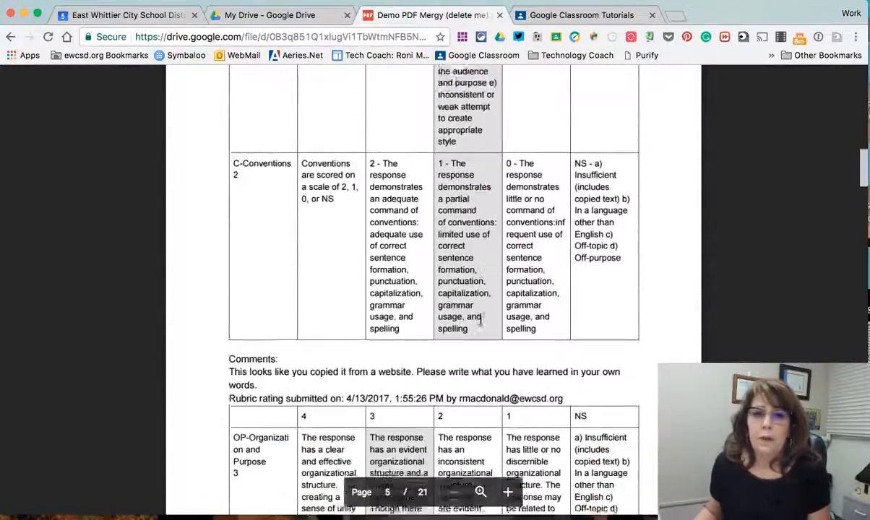
scroll(480, 321, "down", 20)
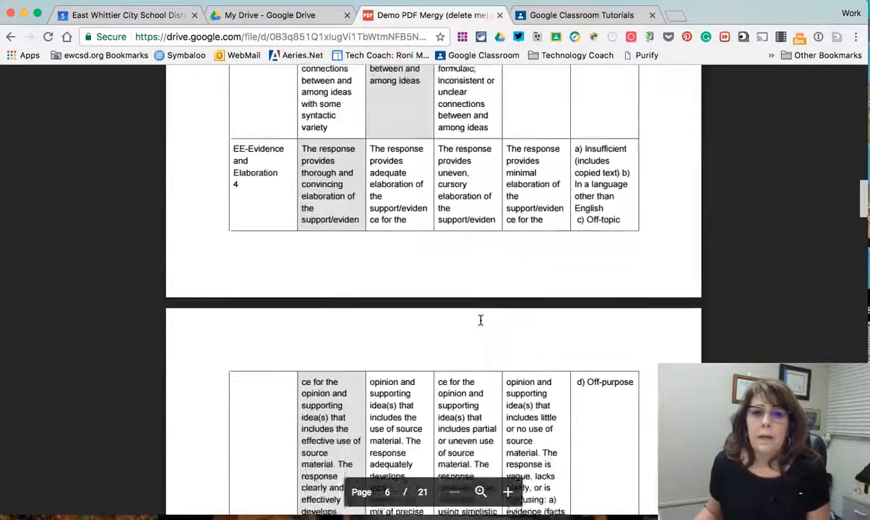
scroll(480, 321, "down", 20)
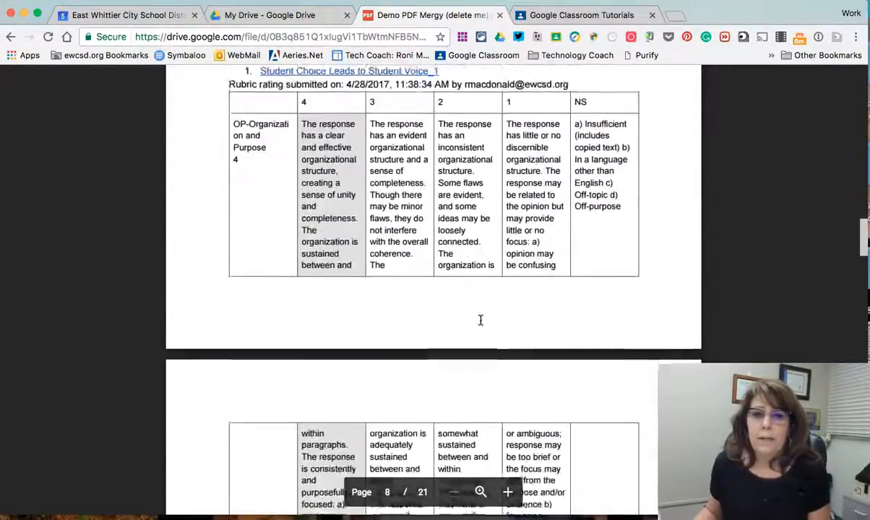
scroll(480, 320, "down", 20)
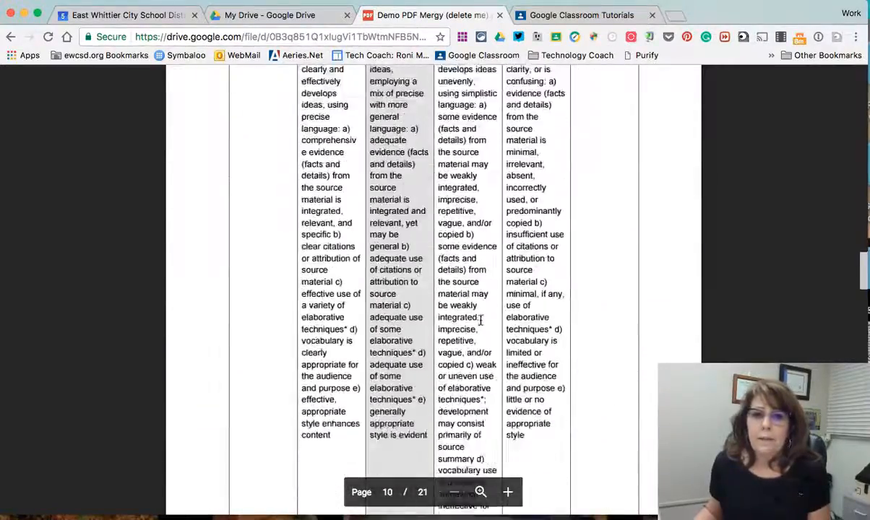
scroll(480, 321, "down", 20)
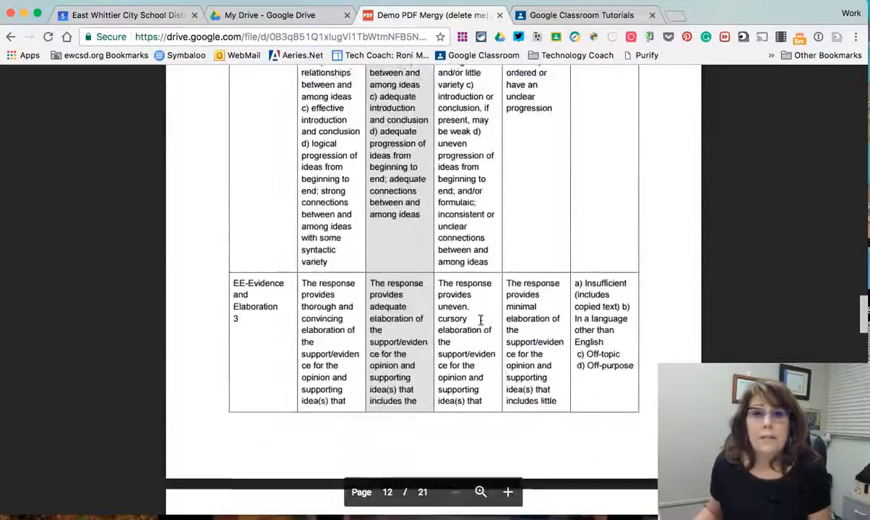
scroll(480, 321, "down", 20)
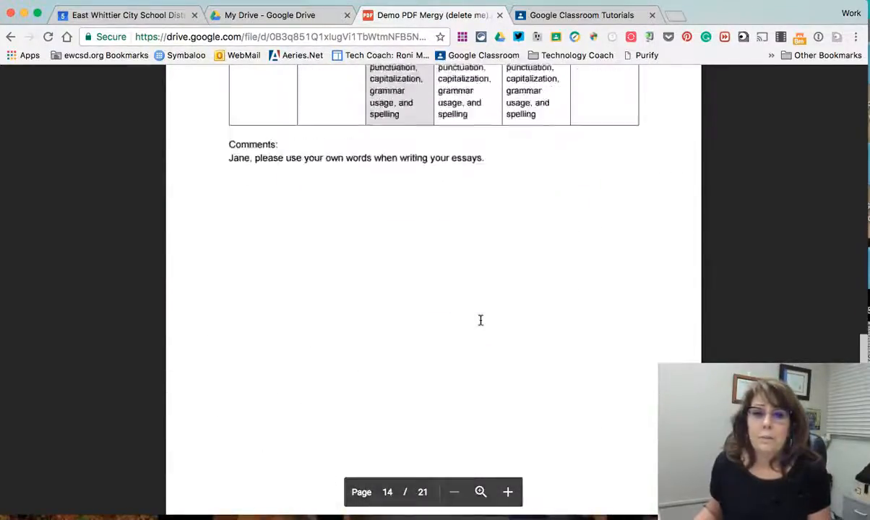
- Examine the second document, Of Course Students Need Choice in School!, starting on page 15, and return to page 2 of the merged PDF
scroll(481, 321, "down", 3)
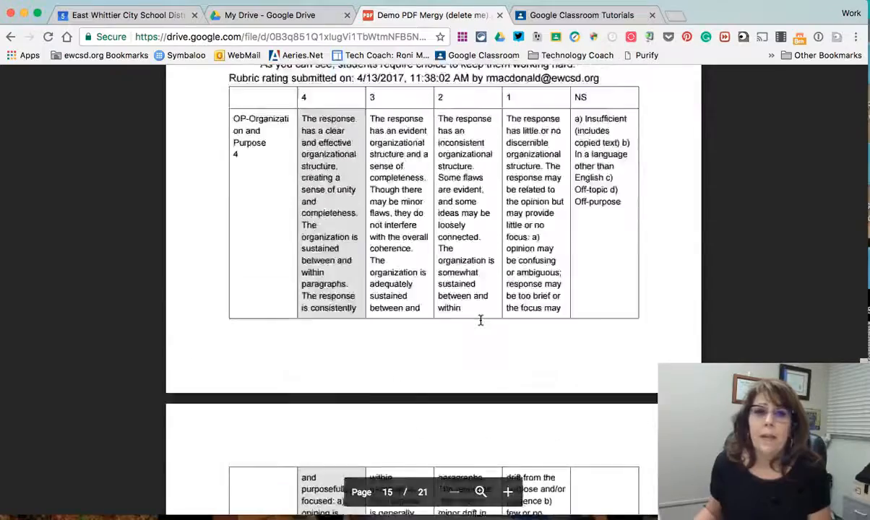
scroll(481, 320, "up", 6)
scroll(481, 321, "down", 6)
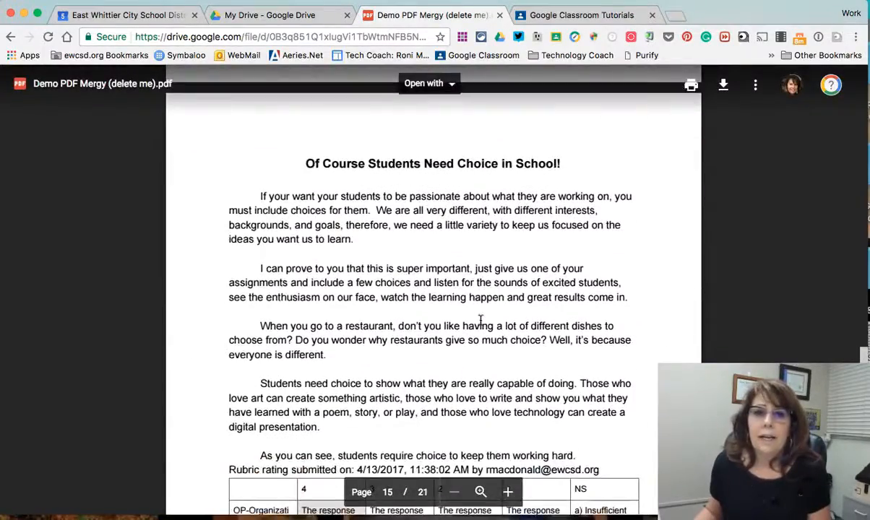
scroll(480, 321, "down", 20)
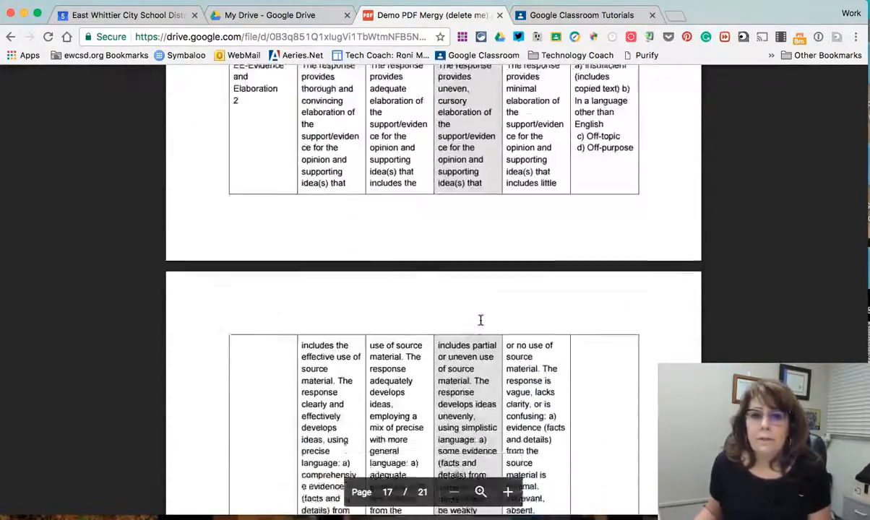
scroll(481, 321, "up", 20)
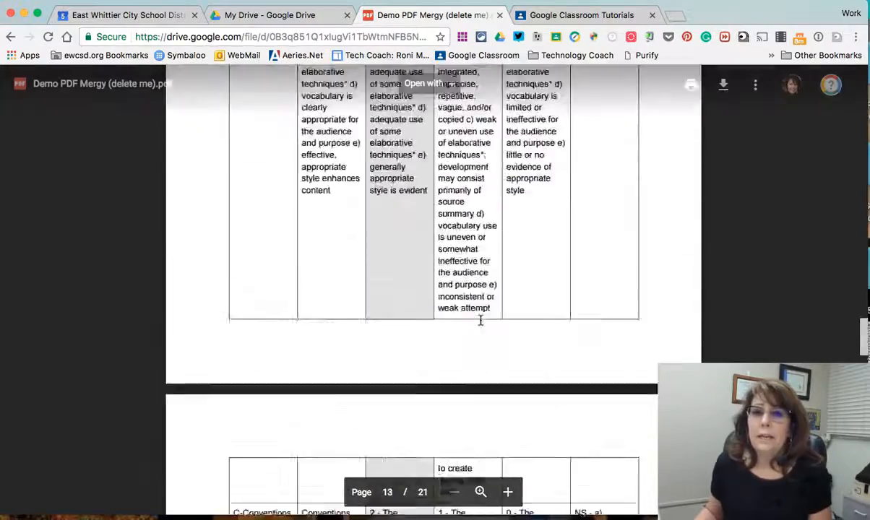
scroll(481, 321, "up", 20)
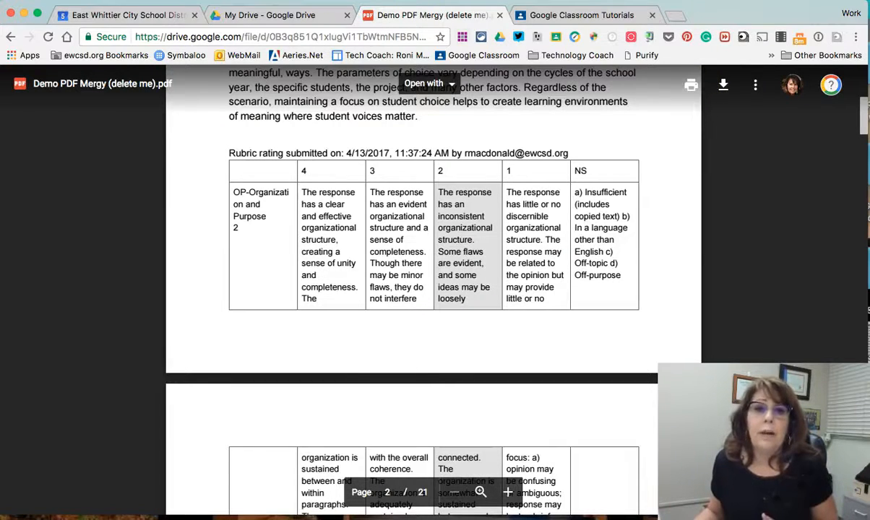
- Switch to My Drive and locate the Demo PDF Mergy file among the files below the folders
left_click(268, 16)
left_click(429, 417)
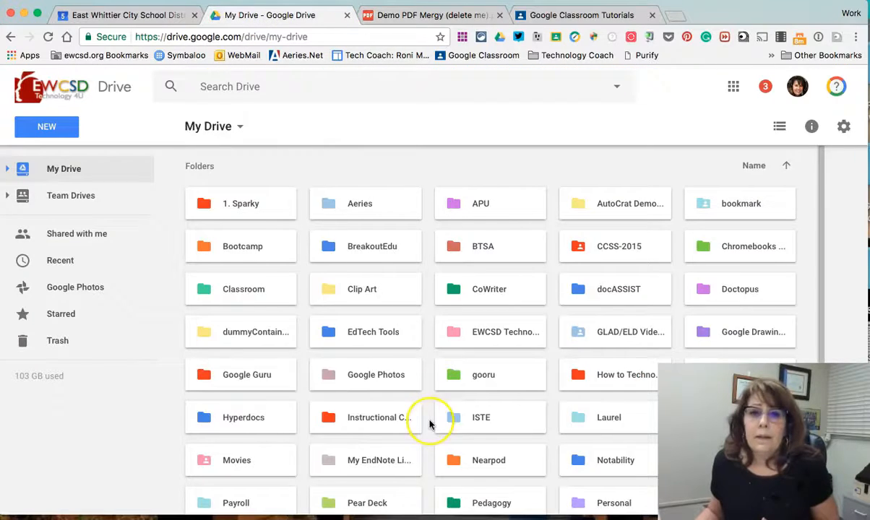
scroll(429, 419, "down", 5)
scroll(430, 424, "down", 5)
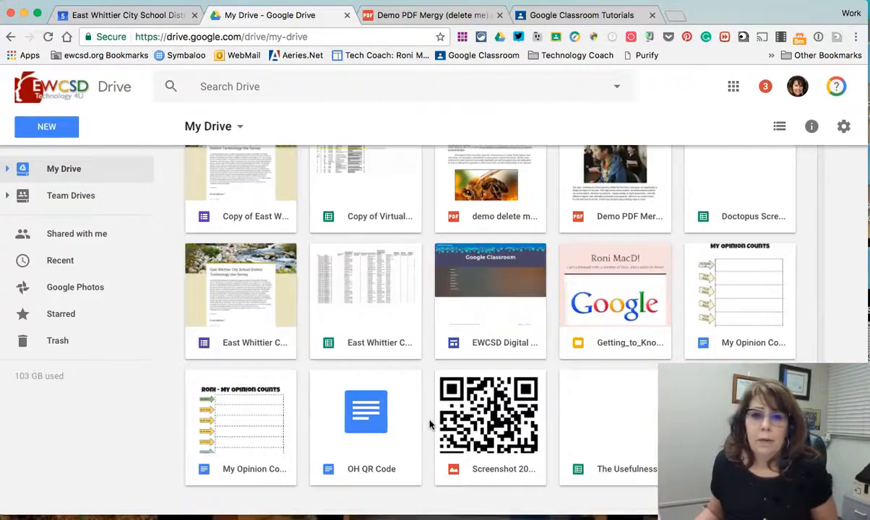
scroll(429, 425, "up", 3)
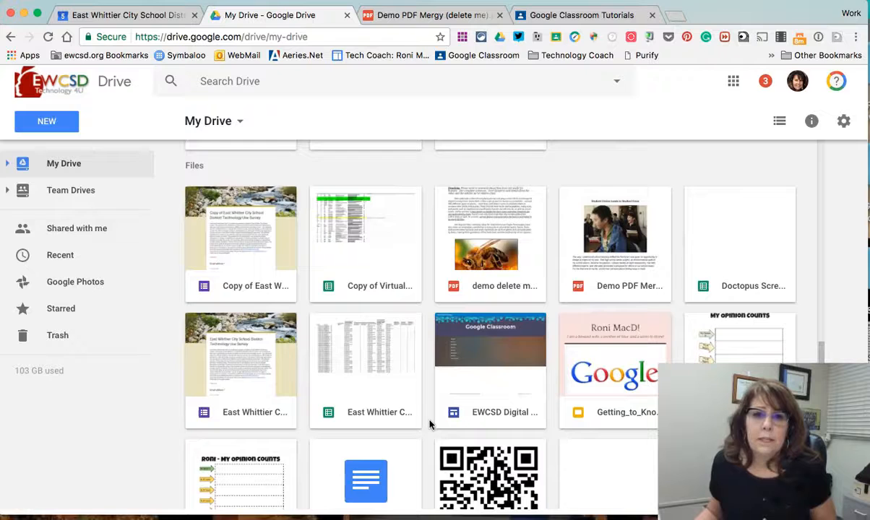